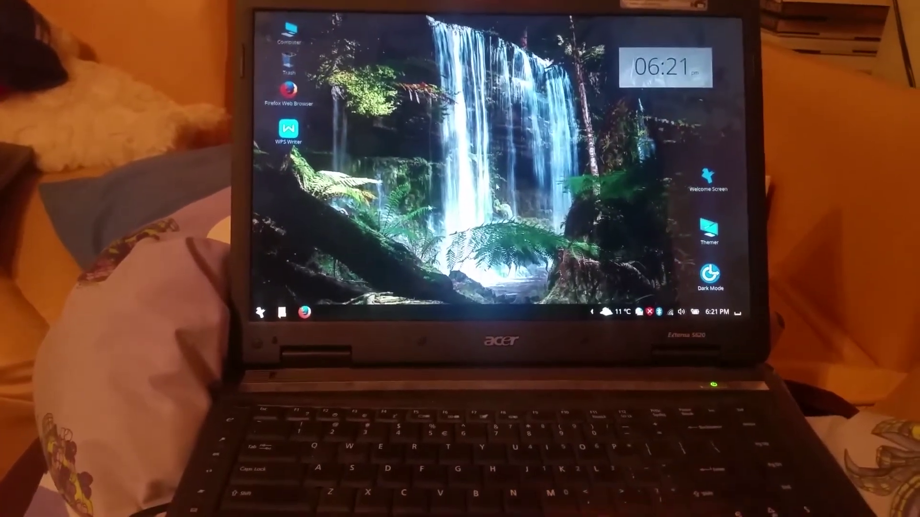
# Open System Settings' System Info page showing Feren OS 2017.0, Core2 Duo T7500 and 1.9 GB memory
pyautogui.press('super')
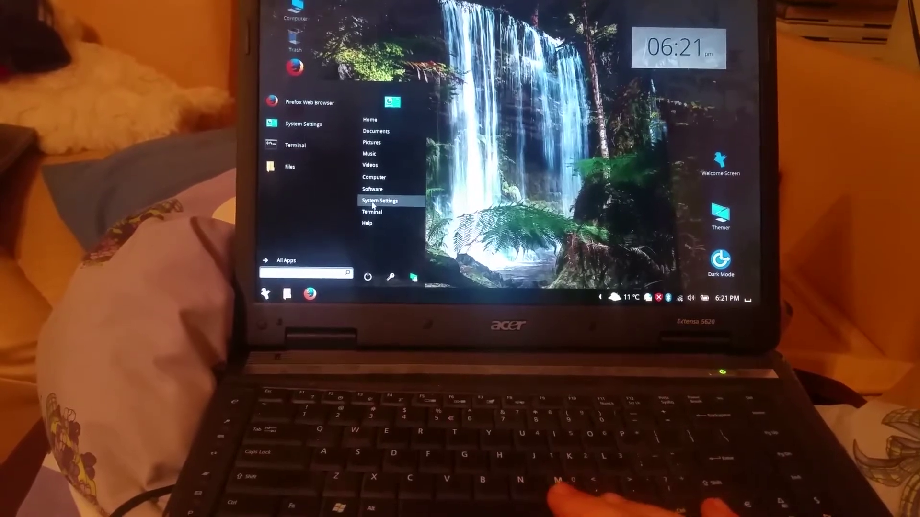
pyautogui.click(379, 200)
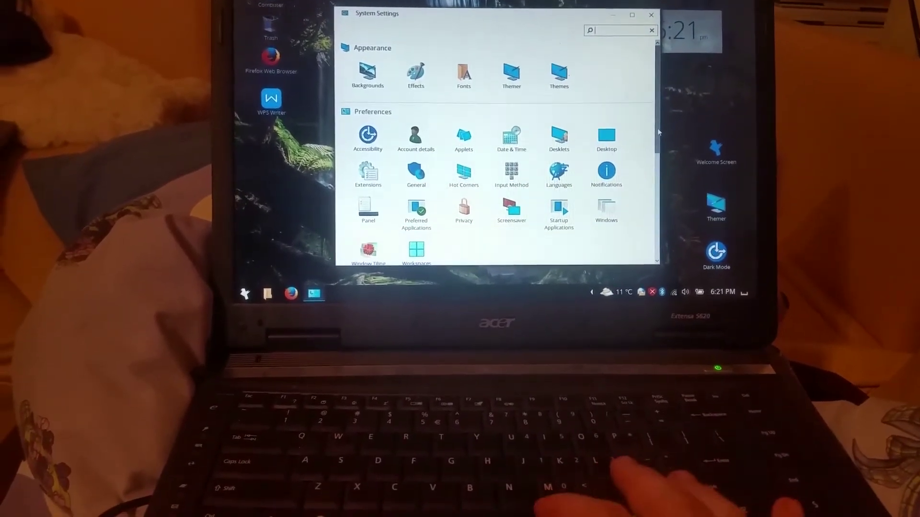
pyautogui.moveTo(662, 184); pyautogui.dragTo(659, 228)
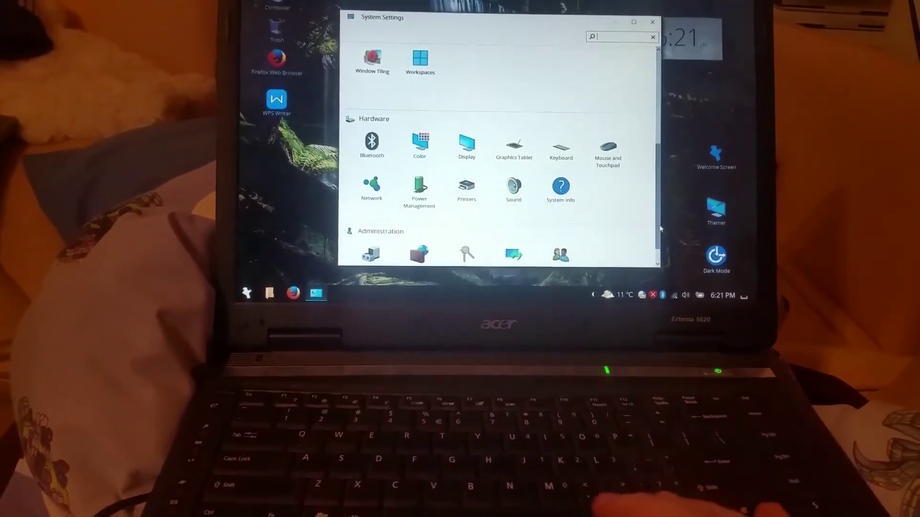
pyautogui.click(563, 191)
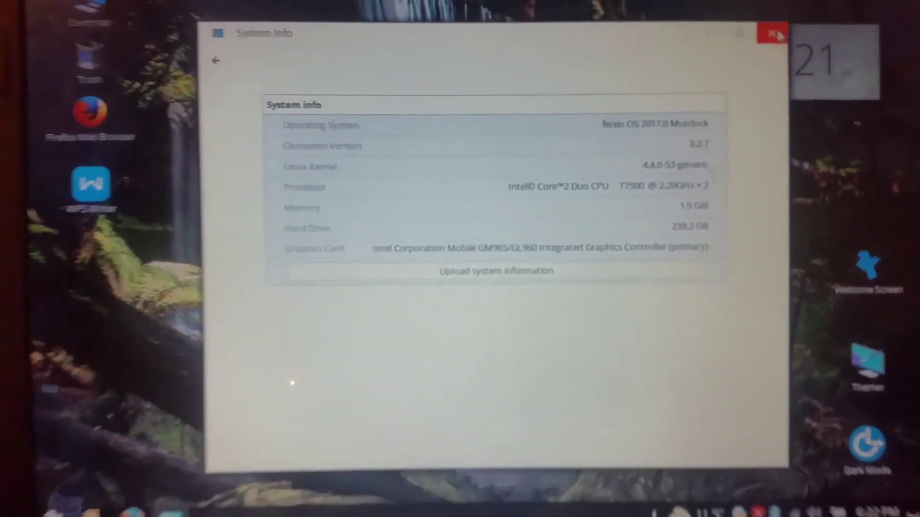
# Close the System Settings window to reveal the Feren OS waterfall wallpaper desktop
pyautogui.click(753, 30)
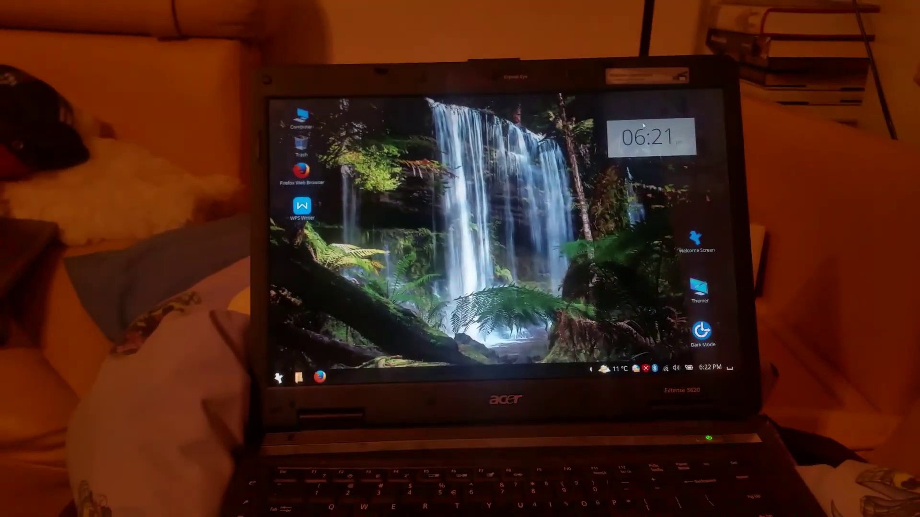